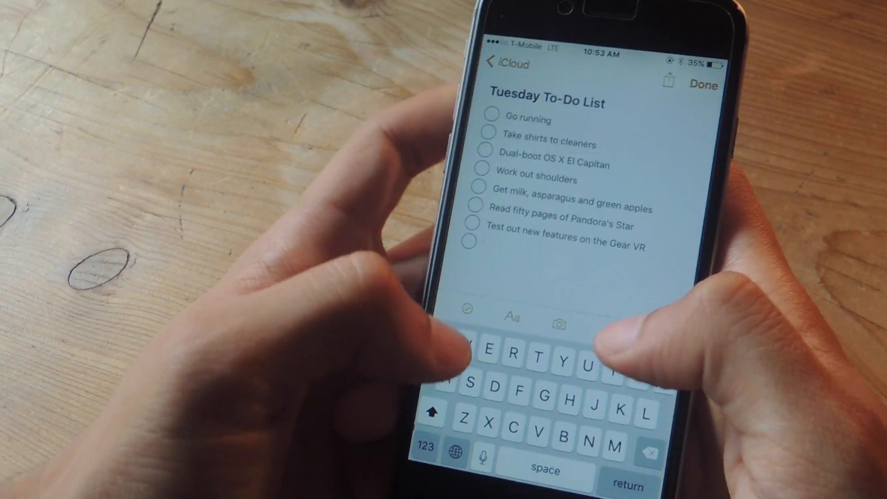
type("Sleep")
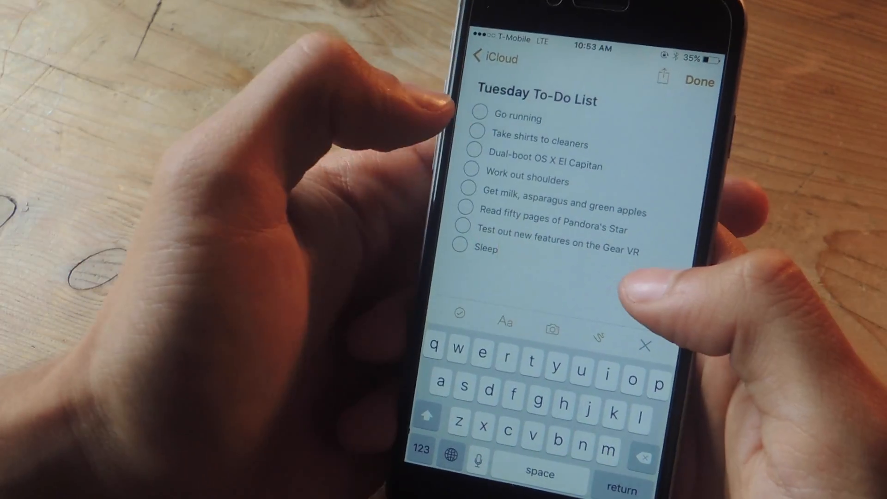
Step: Tick off the Go running, Take shirts to cleaners and Dual-boot OS X El Capitan items
left_click(476, 120)
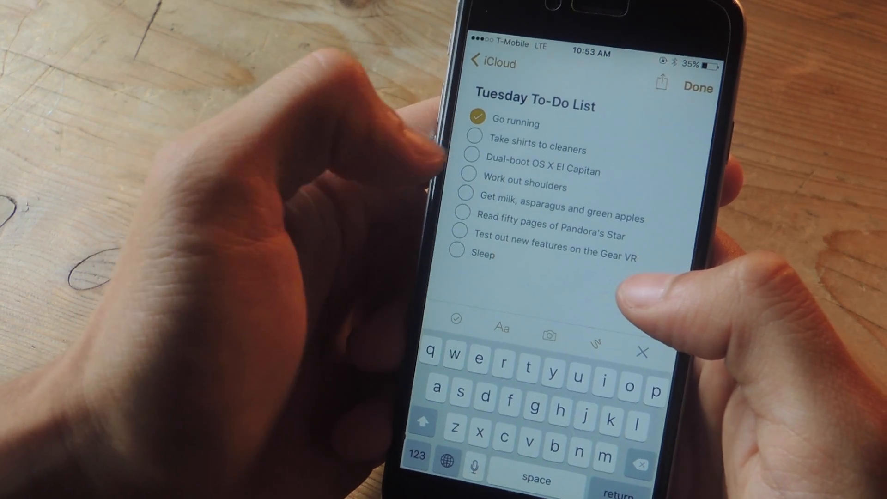
left_click(472, 138)
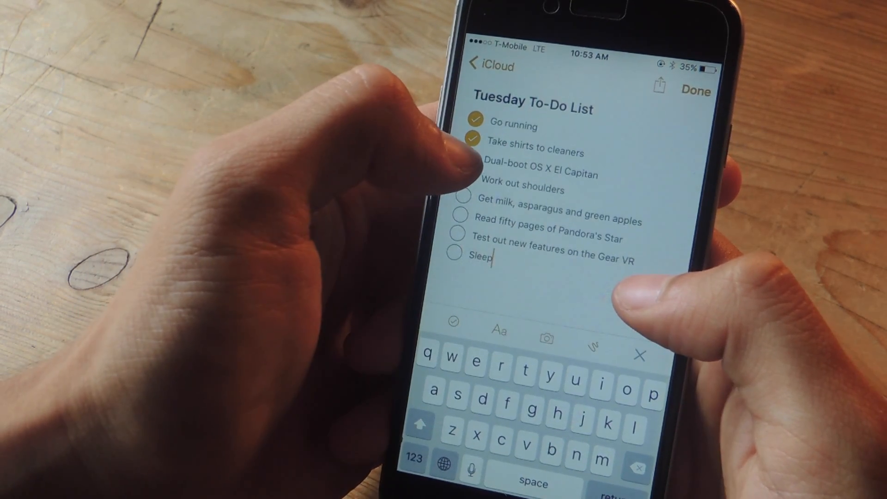
left_click(471, 155)
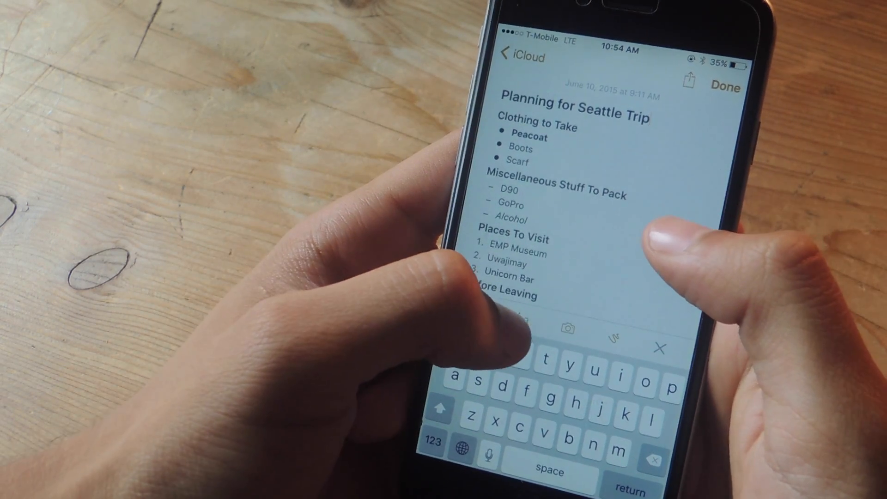
Step: Apply the Title text style to the Seattle trip note's first line
left_click(517, 319)
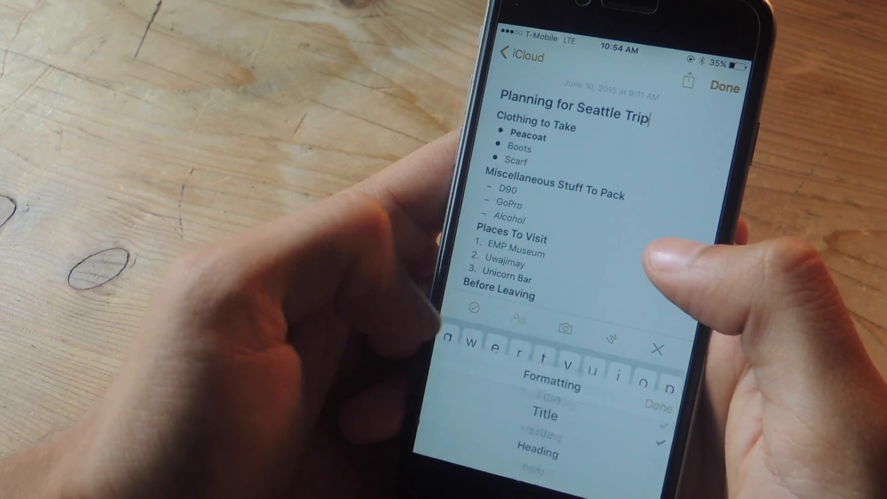
left_click(557, 360)
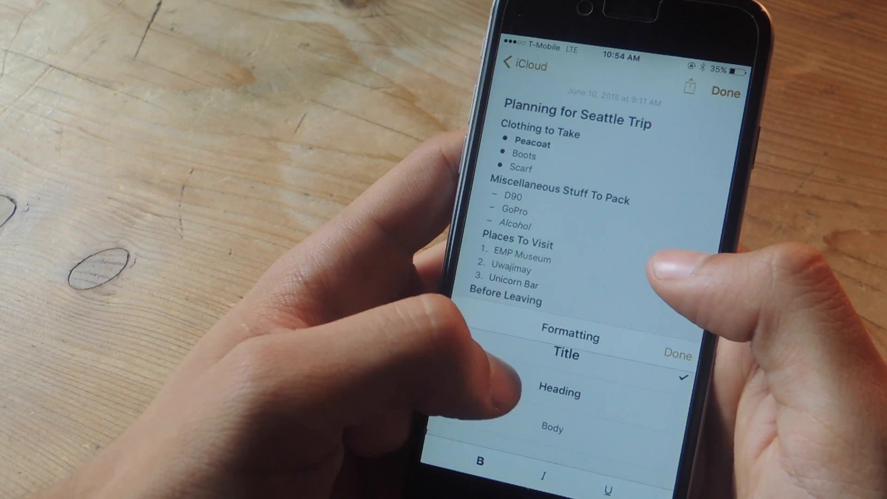
scroll(562, 395, "down", 2)
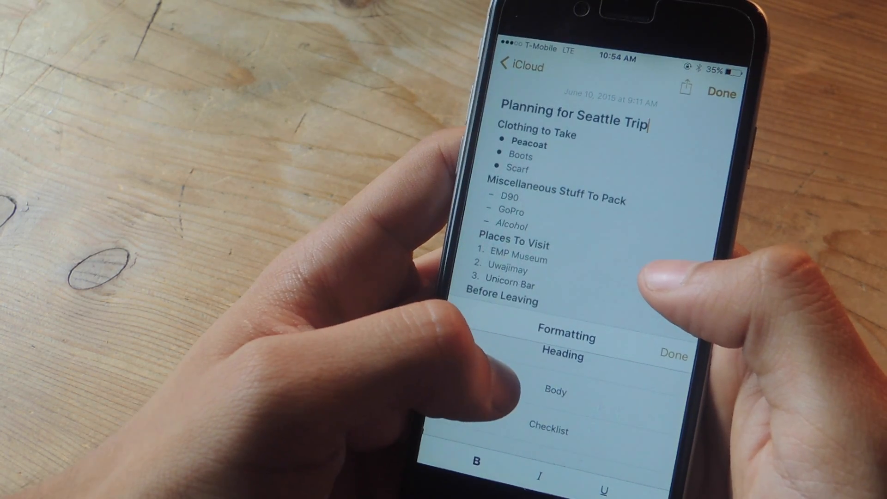
scroll(555, 402, "down", 2)
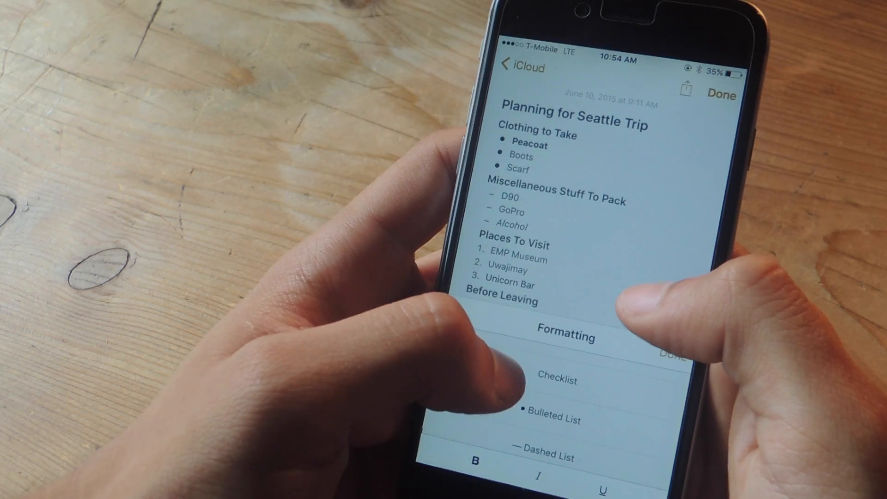
scroll(555, 403, "down", 1)
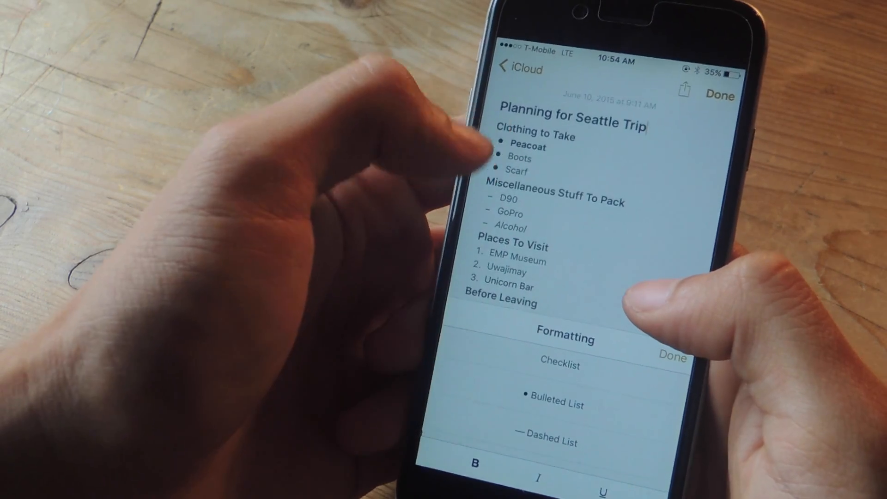